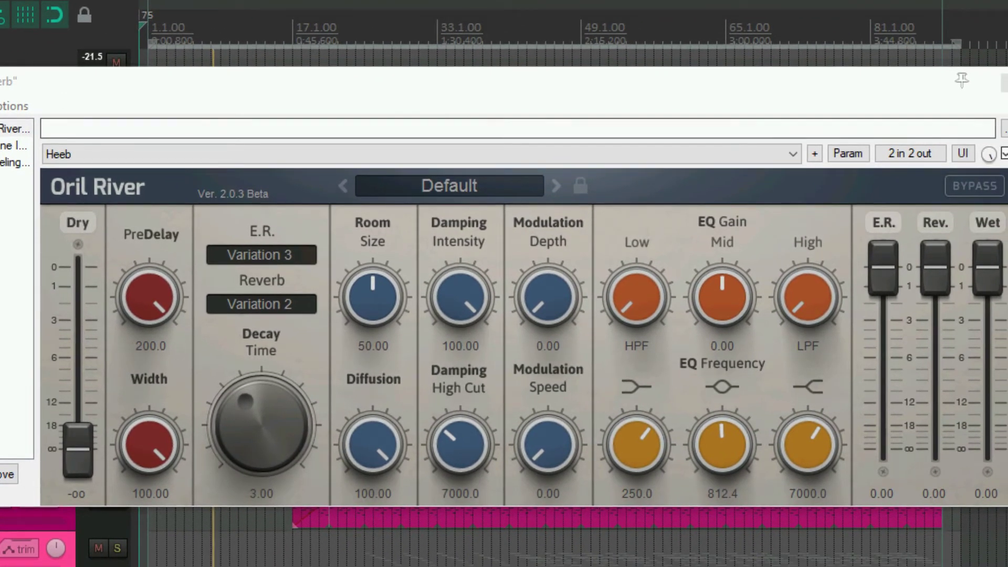
Step: Show the Ozone Imager and Leveling Tool settings in the Verb track's effects chain, then close the chain
click(15, 146)
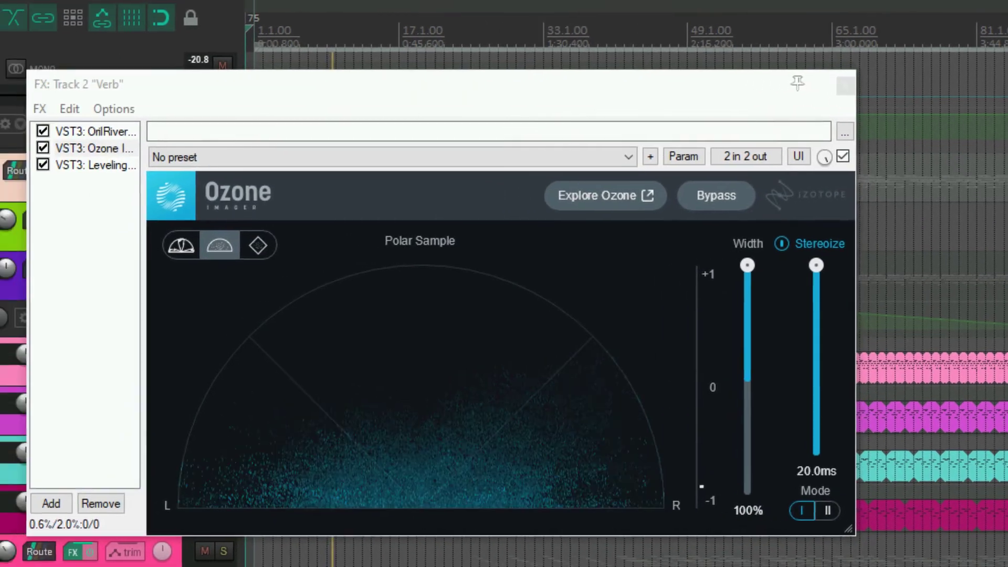
click(112, 171)
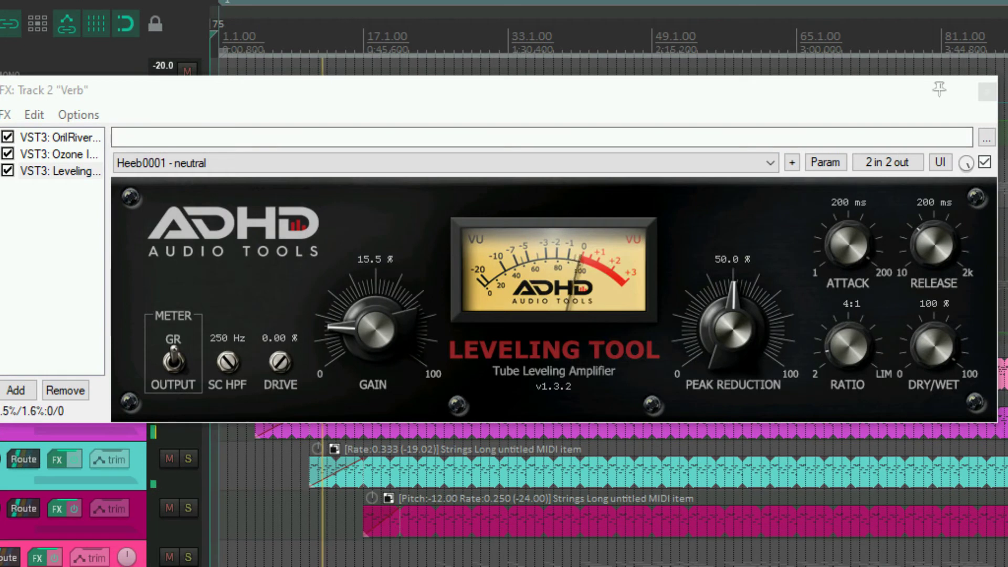
key(Escape)
Step: Show the Tilde~Q equalizer in the Glass folder track's effects chain, with the track controls kept in view
key(shift+f)
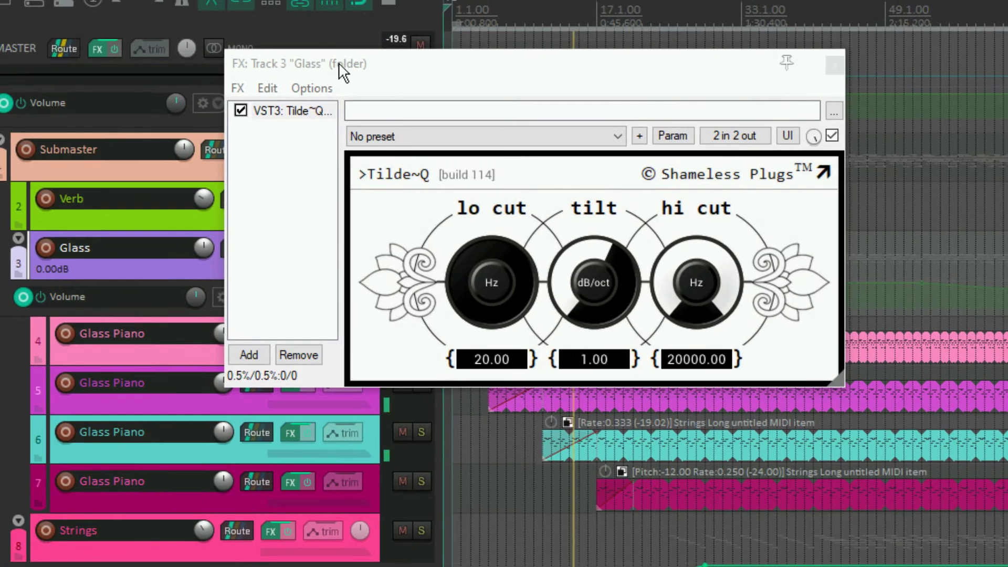
drag(342, 70, 520, 34)
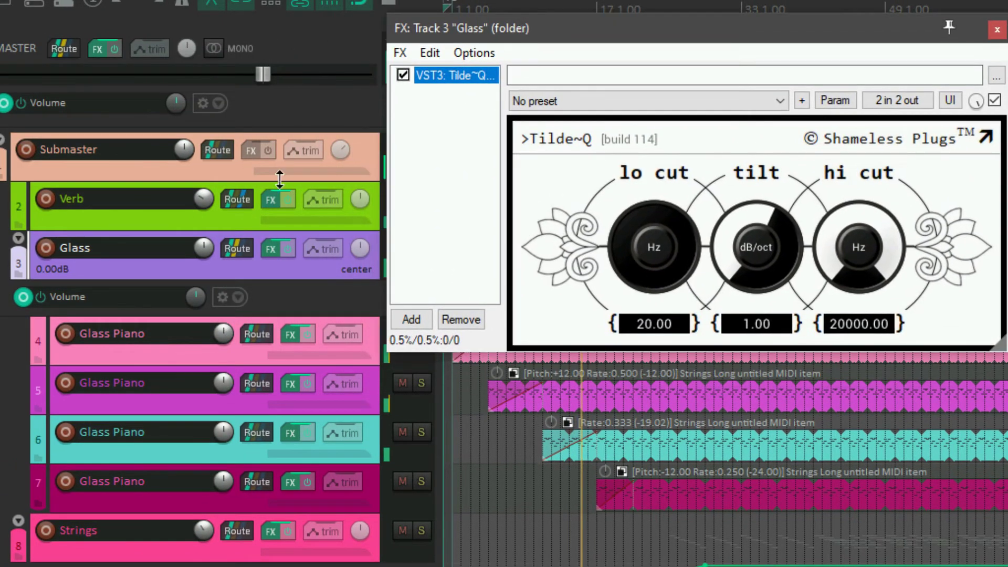
Step: Review the effects chain of Glass Piano track 4: the LABS instrument, Leveling Tool and loudness meter
click(167, 328)
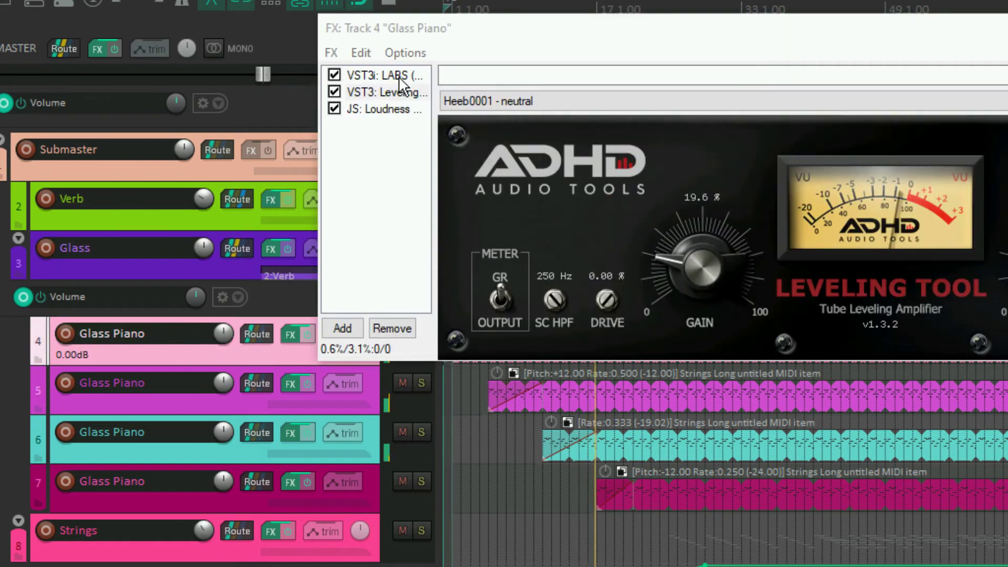
click(402, 78)
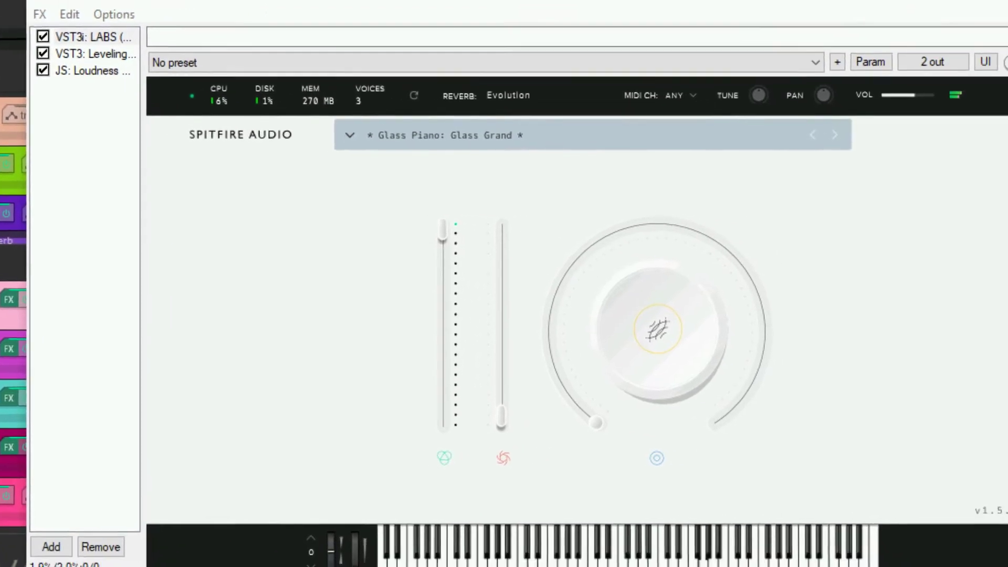
drag(982, 555, 562, 248)
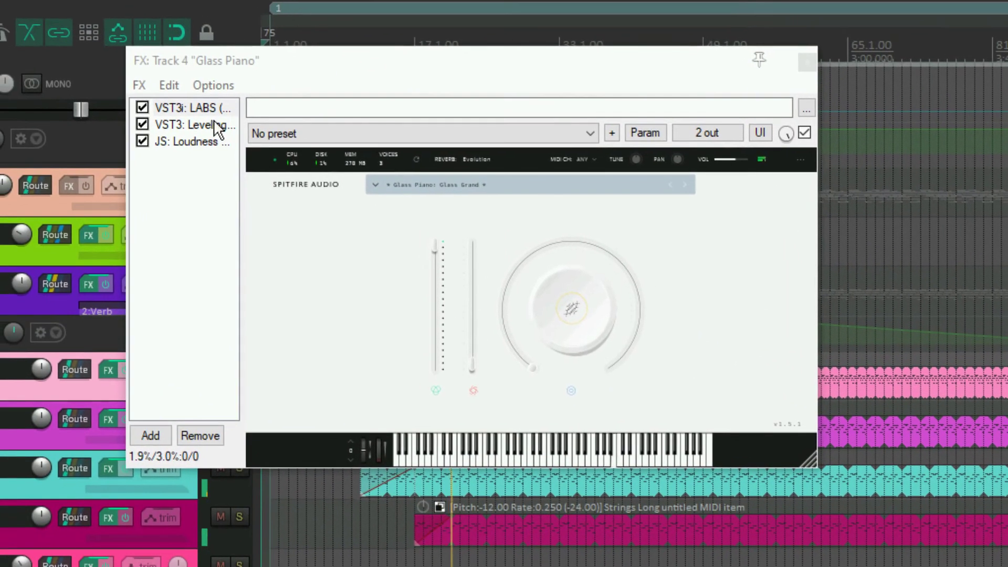
click(198, 126)
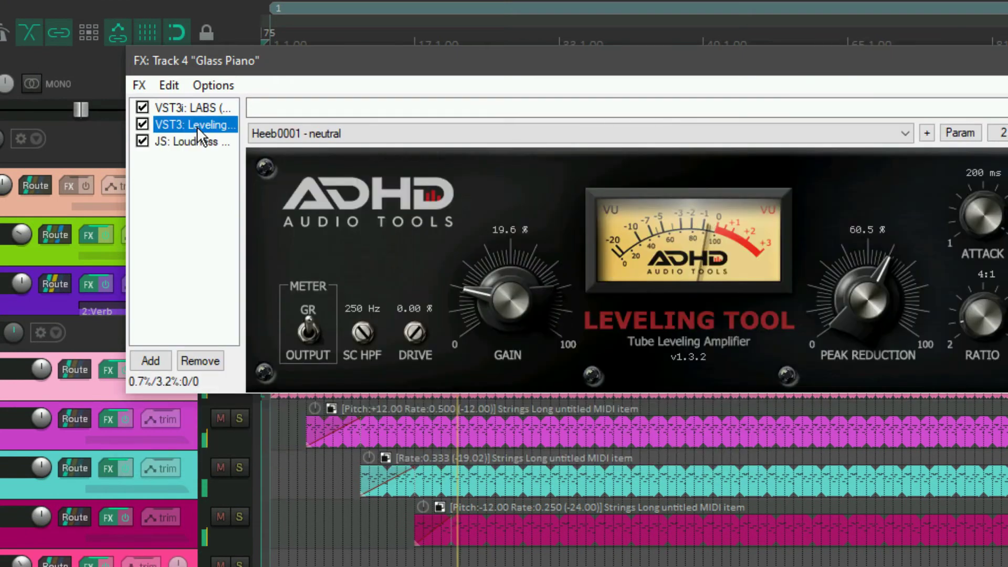
drag(590, 66, 460, 31)
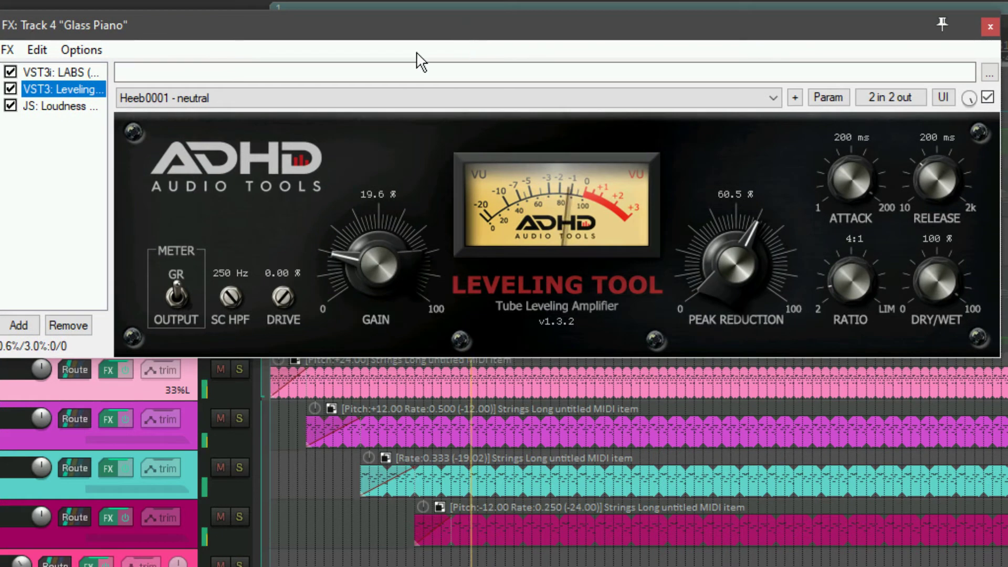
click(71, 105)
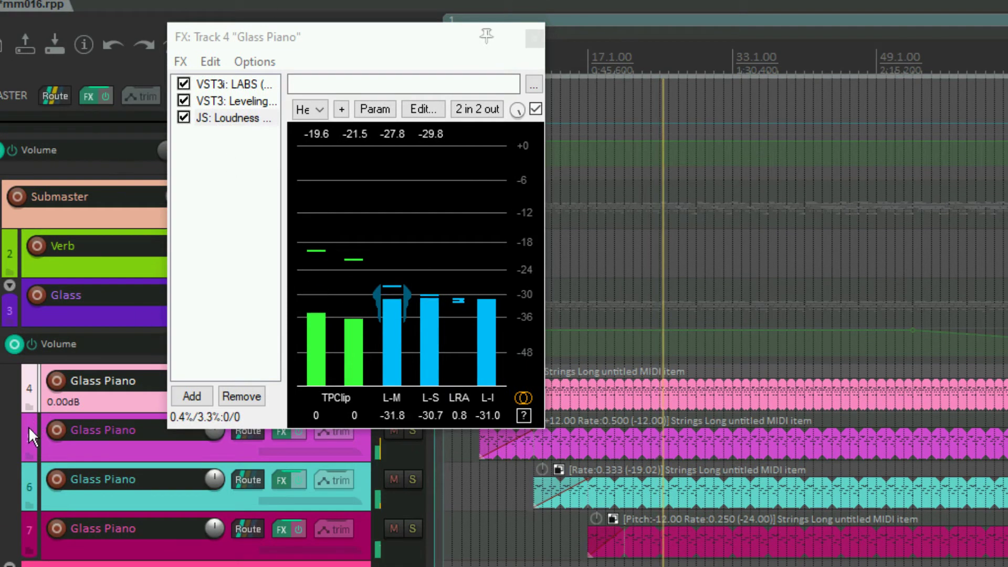
Step: Review the LABS instrument, Leveling Tool and loudness meter in the effects chain of Glass Piano track 5
click(29, 428)
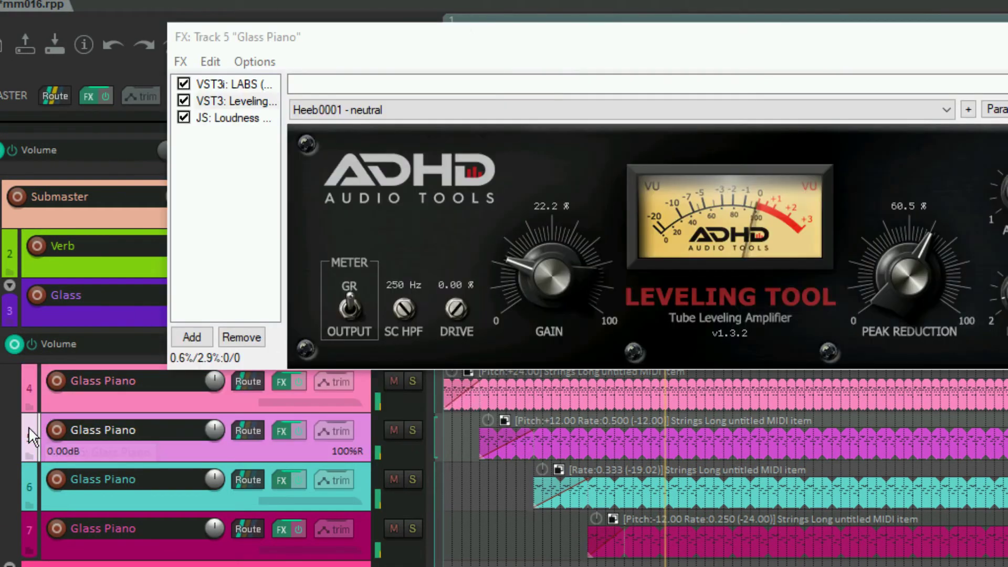
click(233, 86)
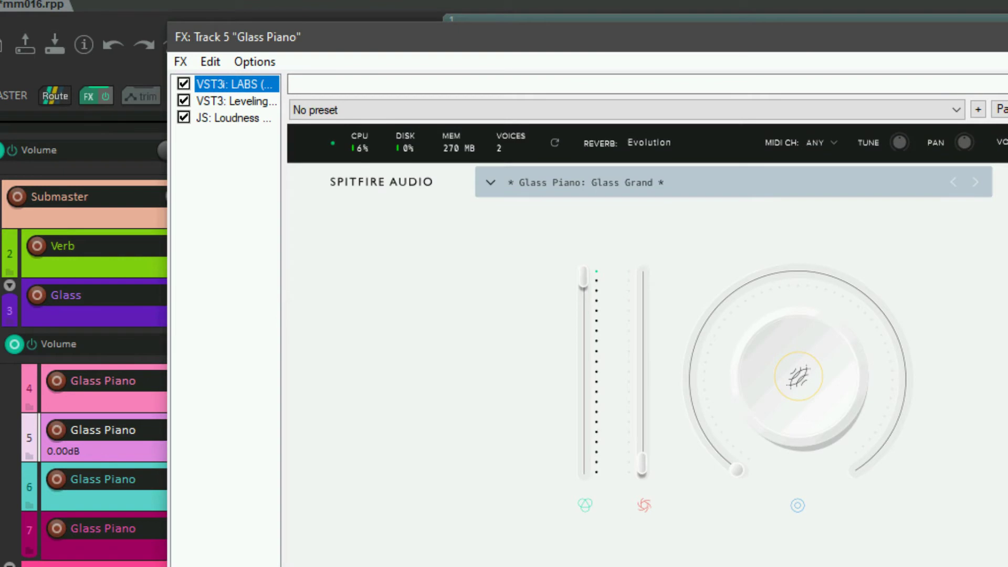
drag(1006, 565, 779, 382)
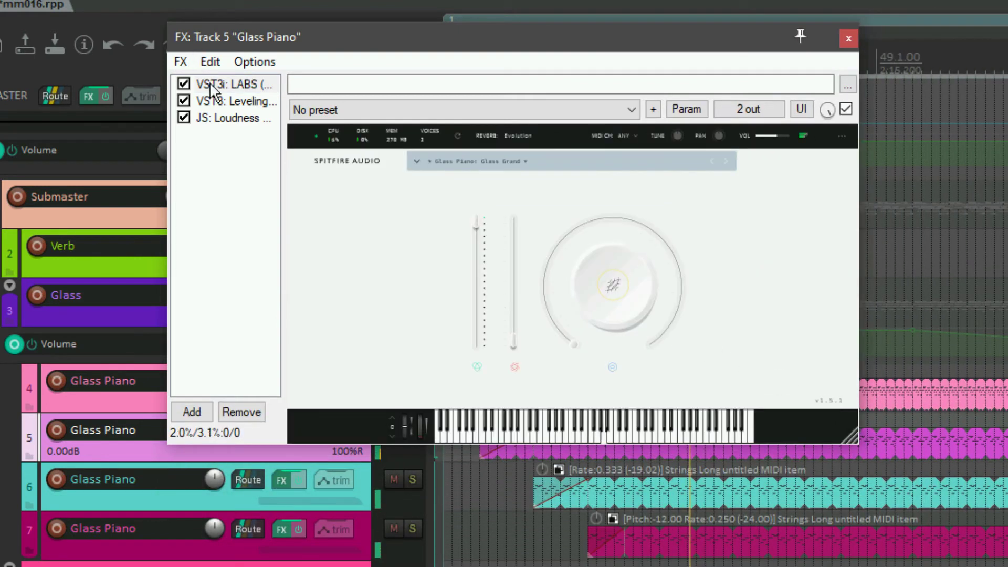
click(218, 101)
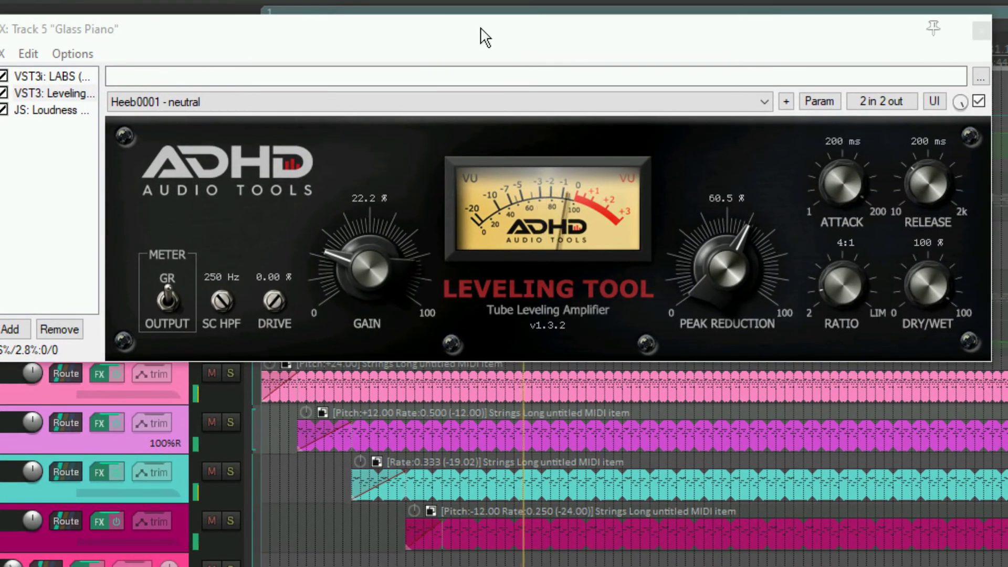
click(59, 109)
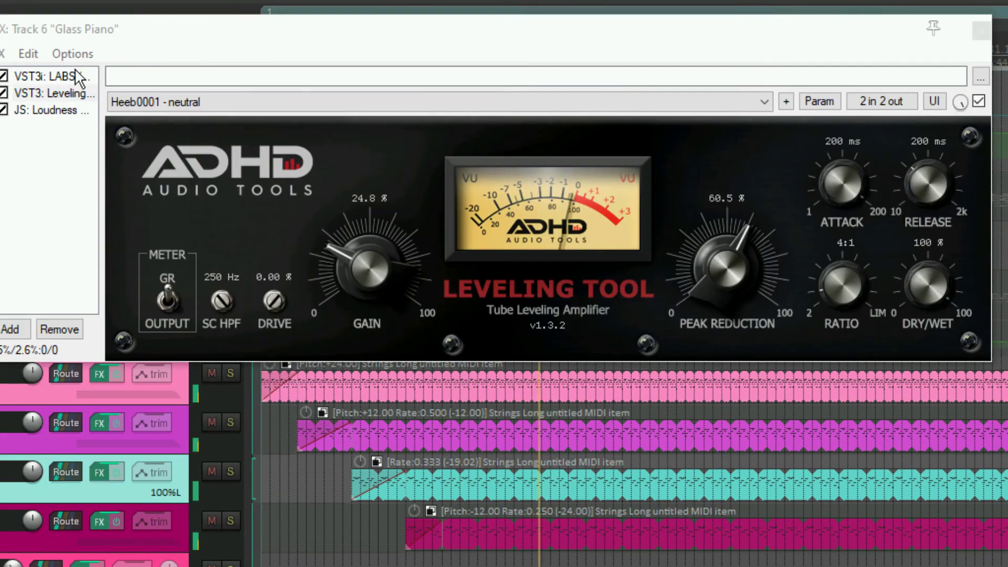
Step: Examine the LABS instrument, Leveling Tool and loudness meter on Glass Piano track 6
click(71, 78)
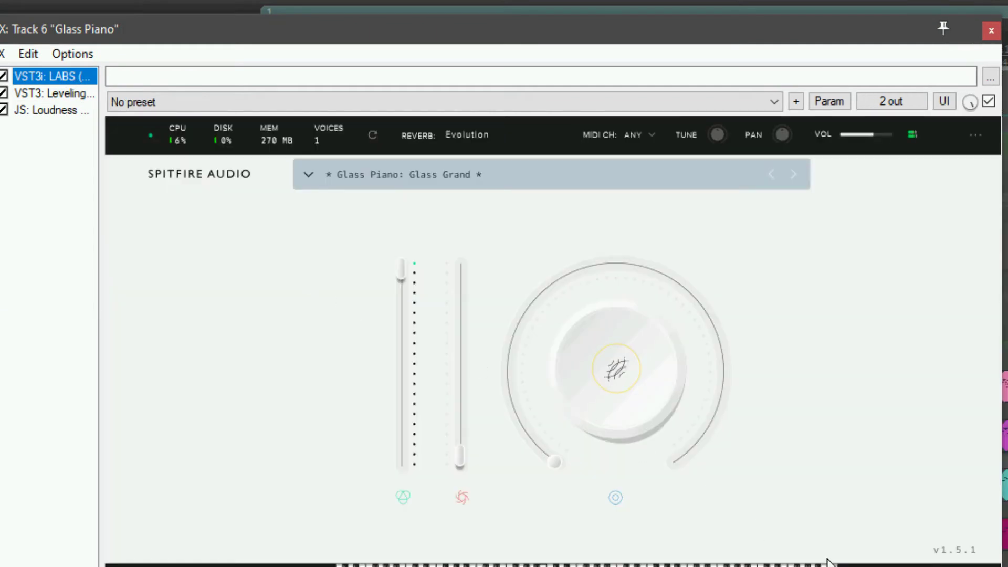
drag(1003, 564, 632, 402)
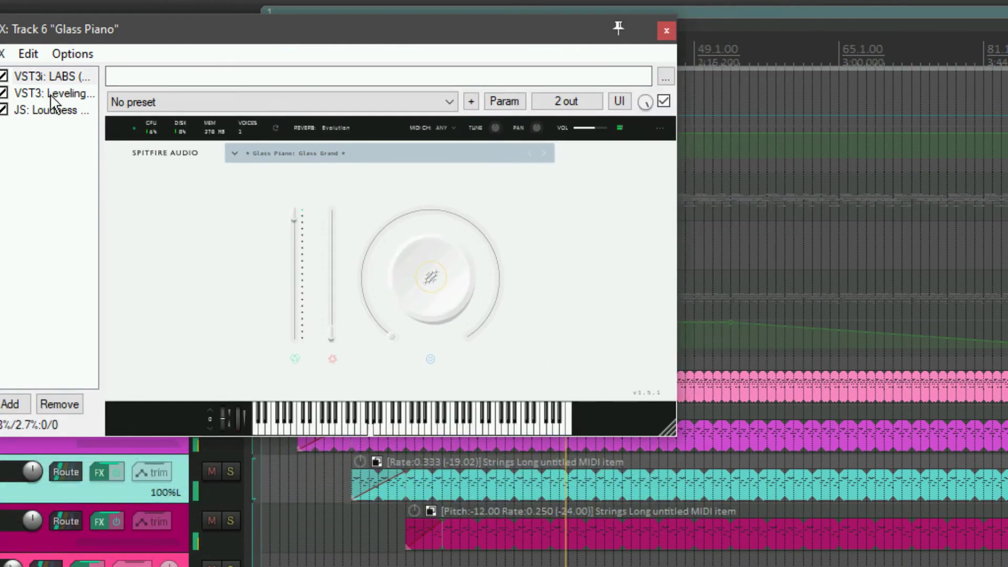
click(67, 93)
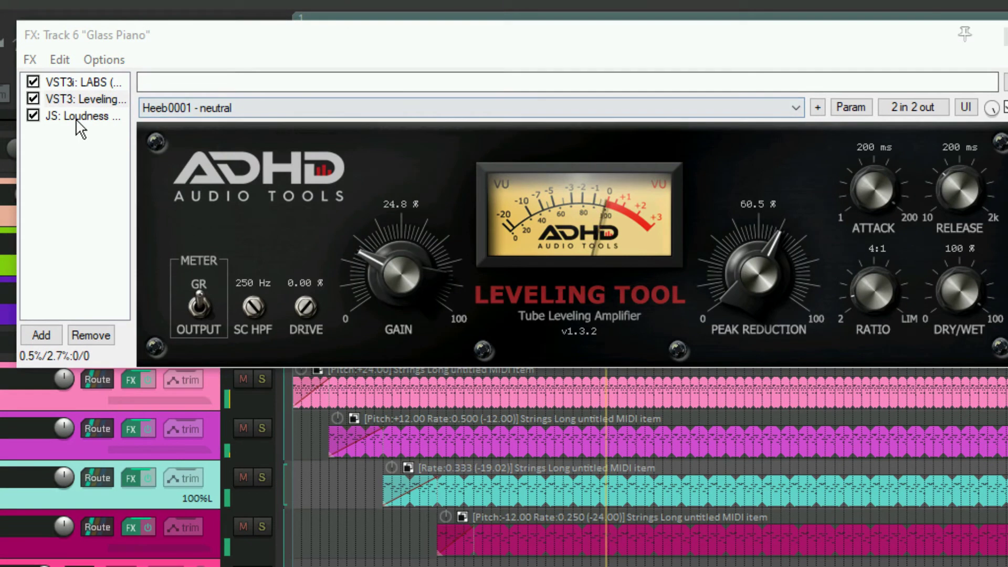
click(77, 117)
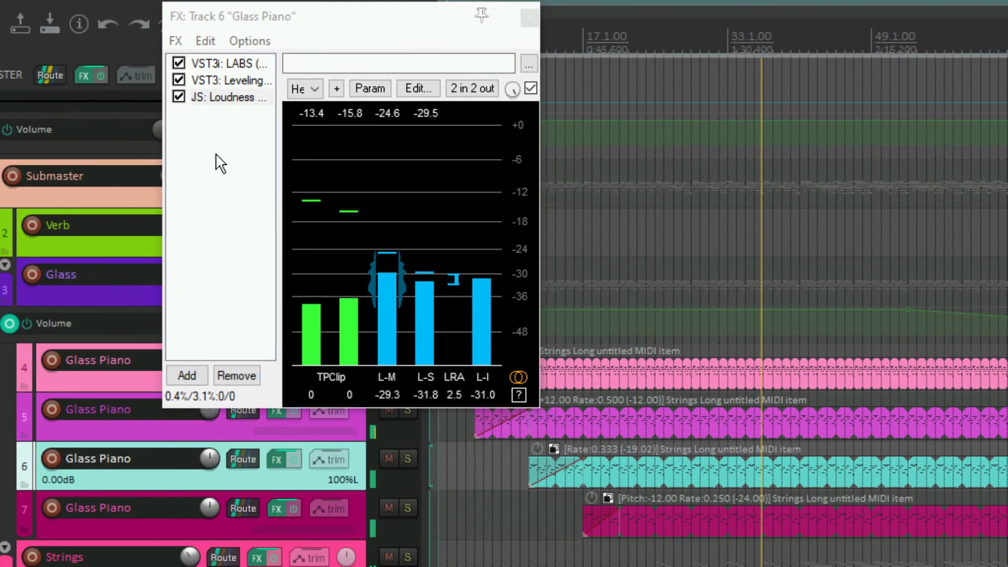
Step: Examine the effects chain of Glass Piano track 7, covering the LABS instrument, Leveling Tool and loudness meter
click(23, 497)
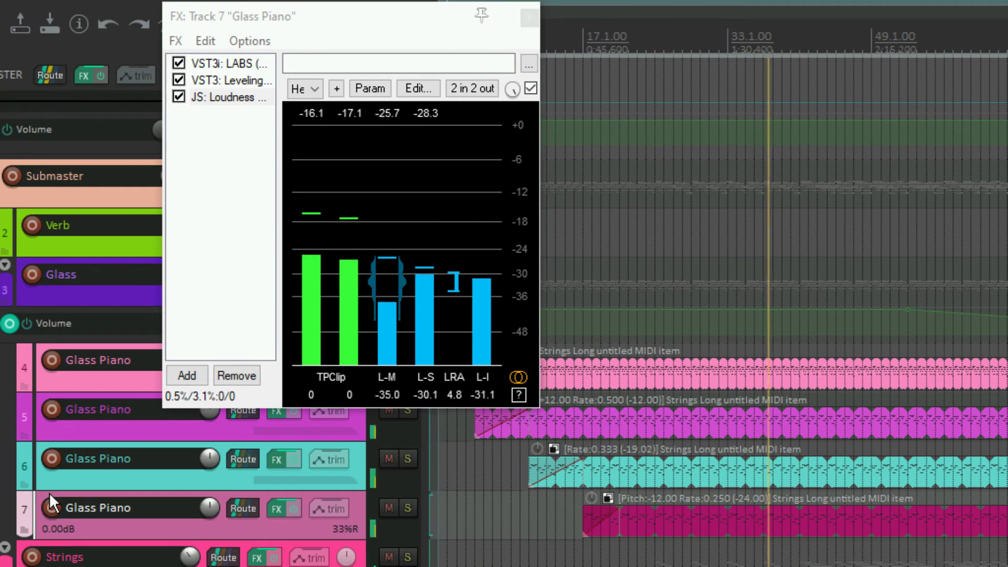
click(244, 65)
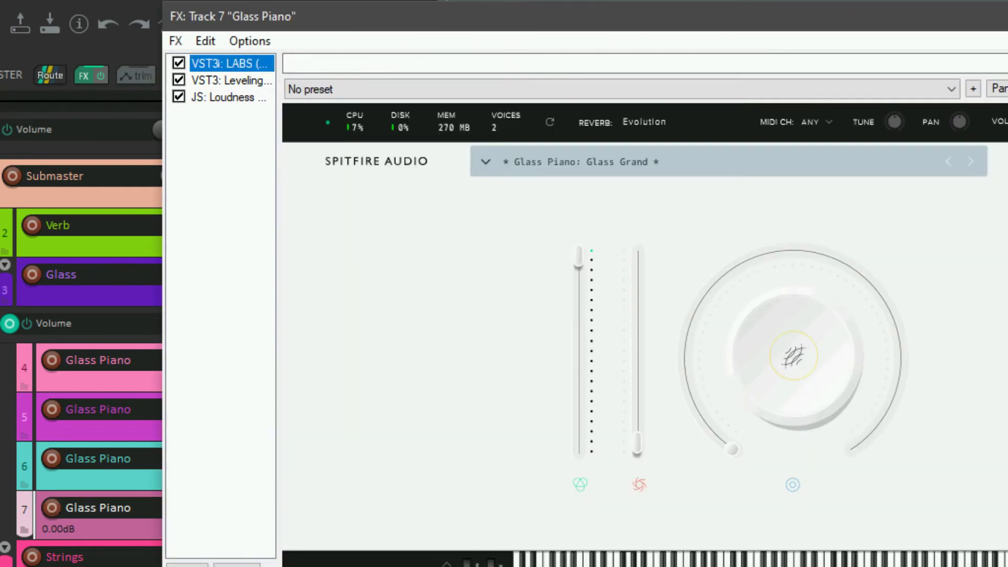
drag(987, 541, 709, 369)
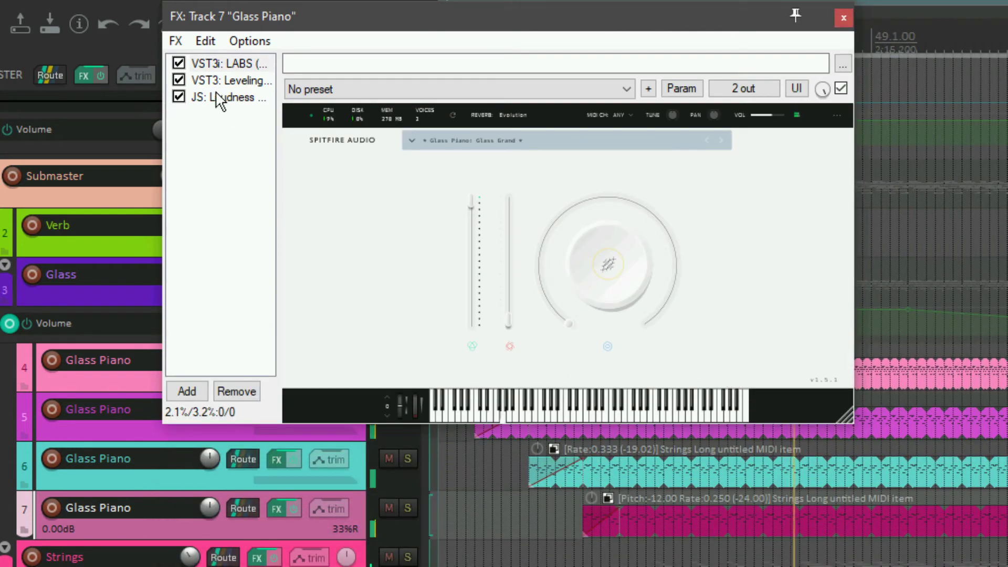
click(232, 84)
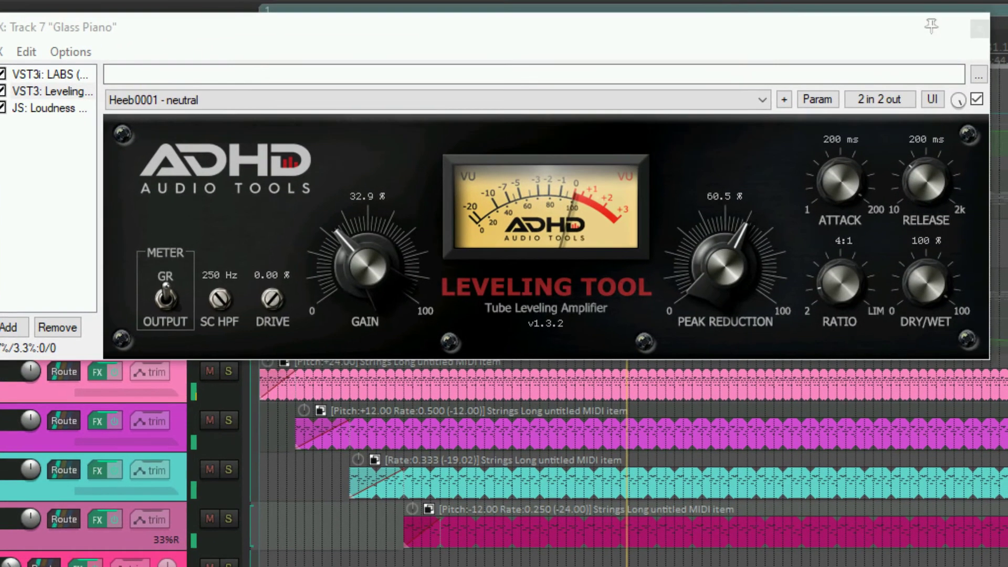
click(61, 109)
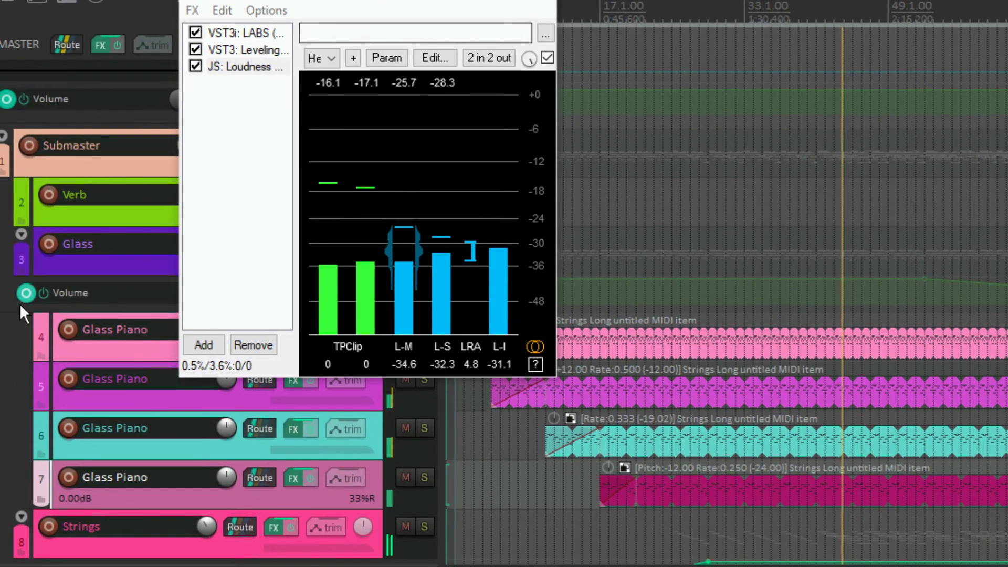
Step: Go through the Strings folder track's effects chain, from the OrilRiver reverb and Ozone Imager to the two Channel Time Delayers
scroll(13, 412, down, 3)
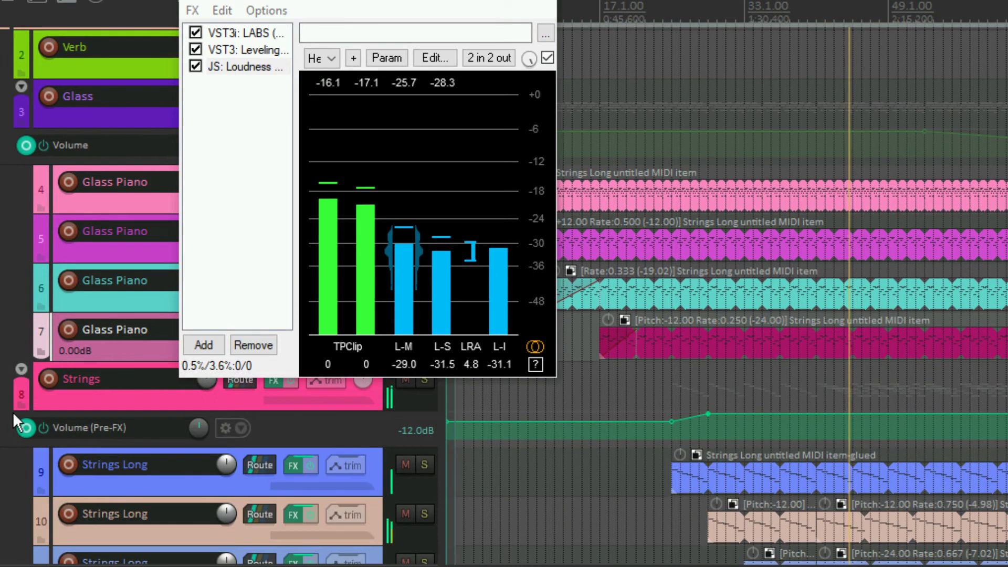
click(128, 375)
key(f)
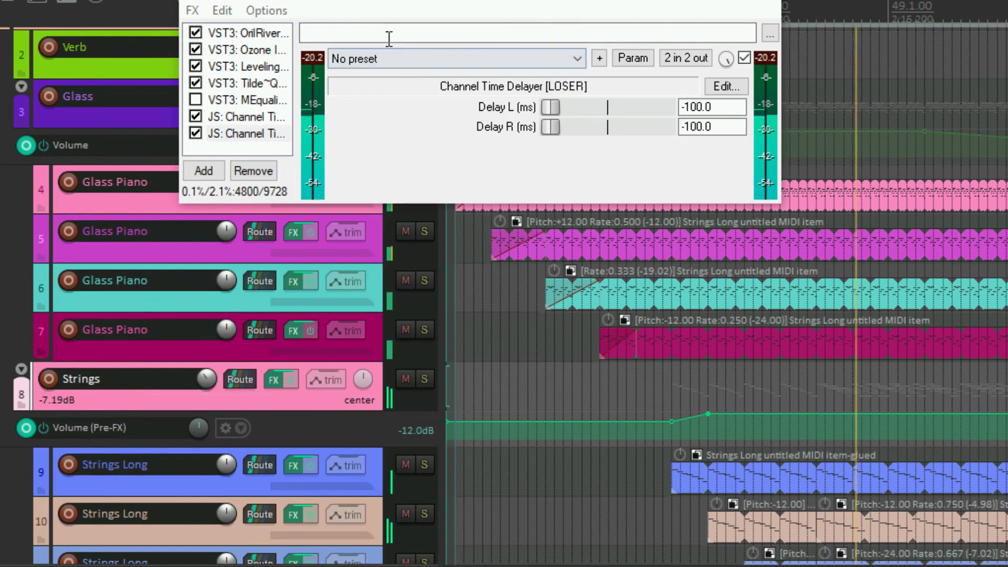
click(260, 30)
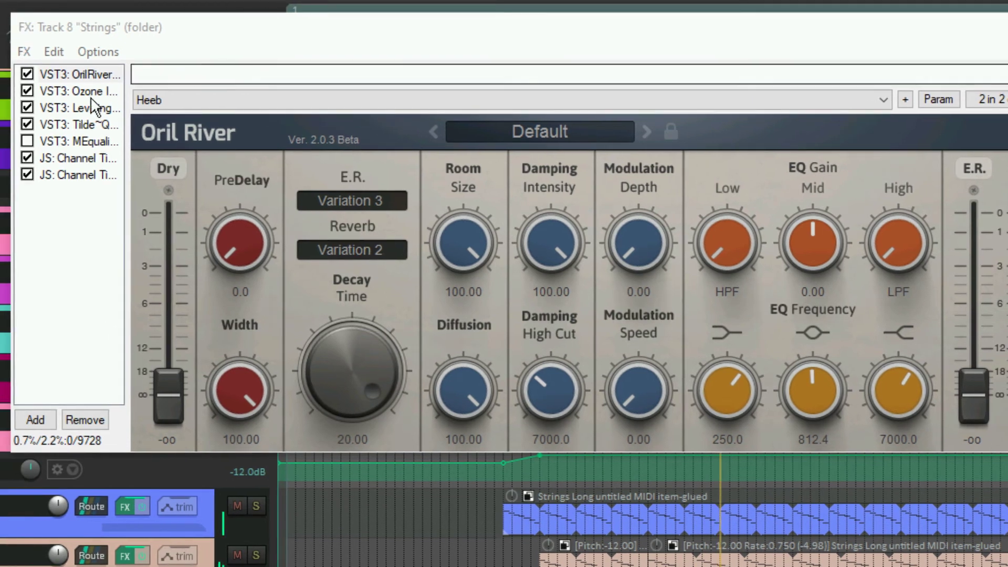
click(63, 89)
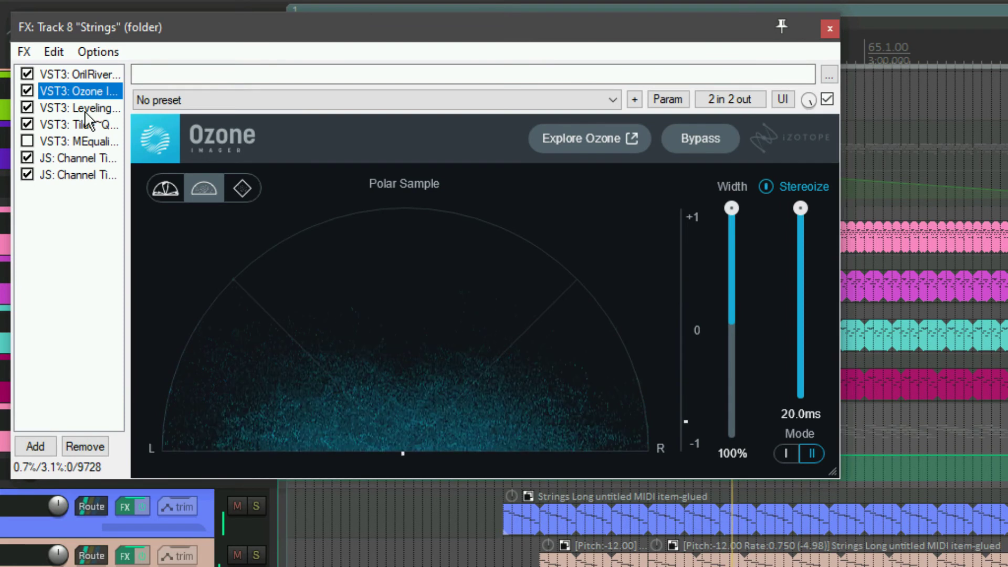
click(85, 110)
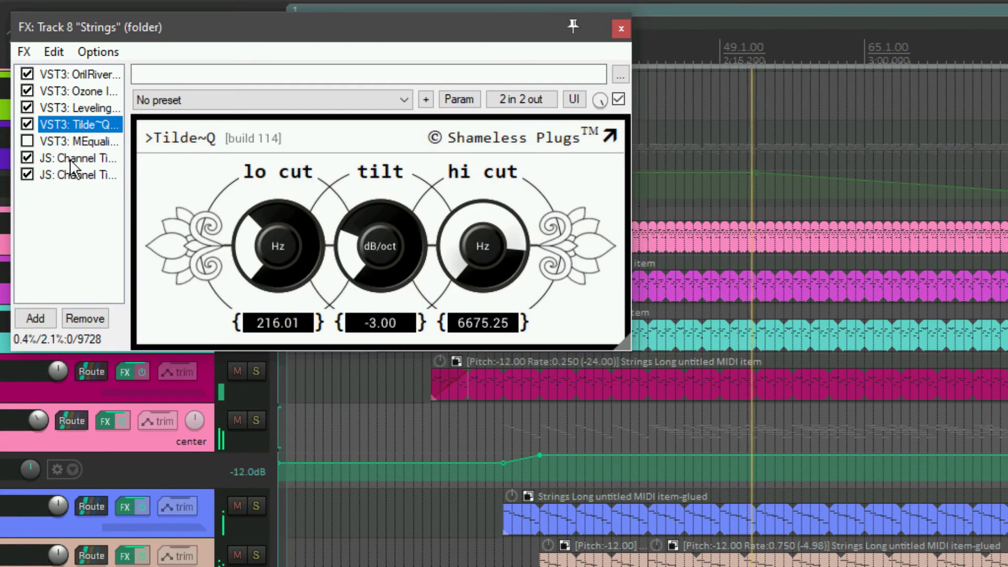
click(68, 159)
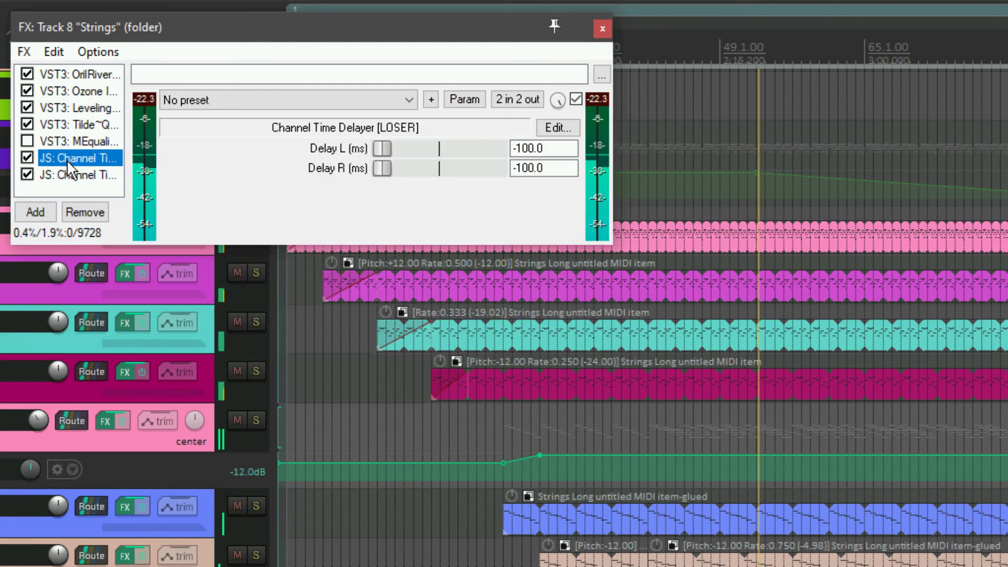
click(67, 174)
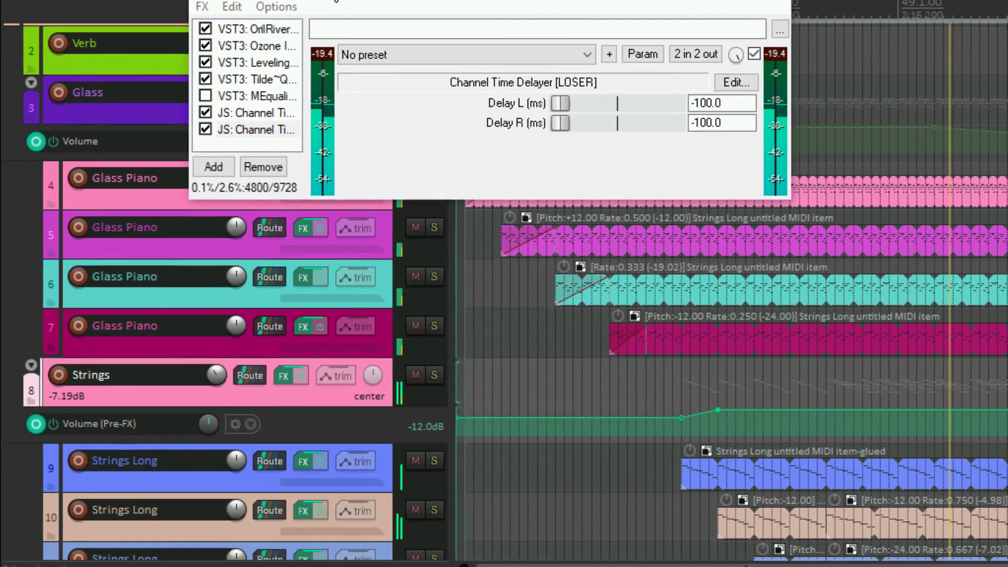
Step: Examine the LABS instrument, Leveling Tool and loudness meter in the effects chain of Strings Long track 9
scroll(8, 284, down, 3)
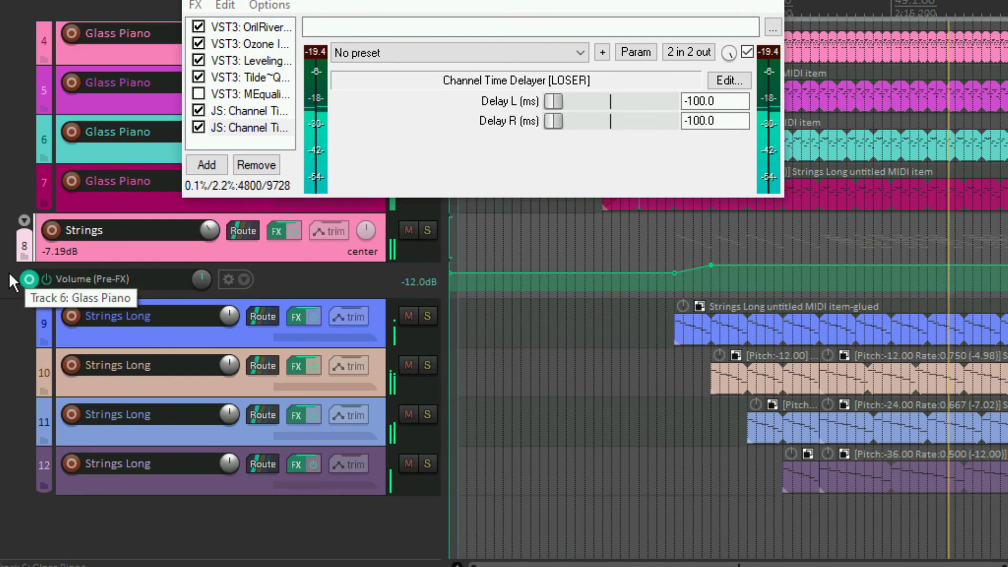
click(303, 321)
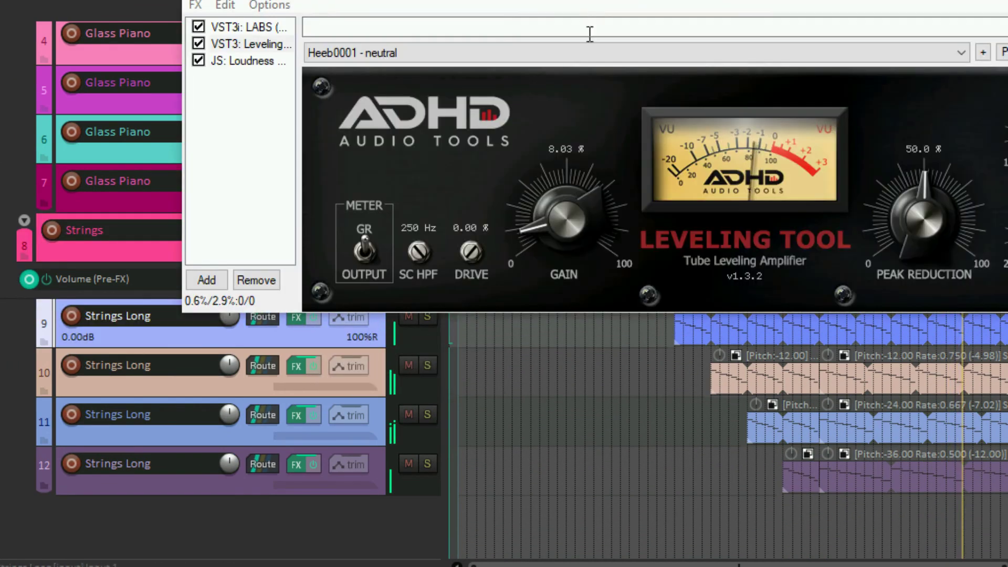
click(267, 26)
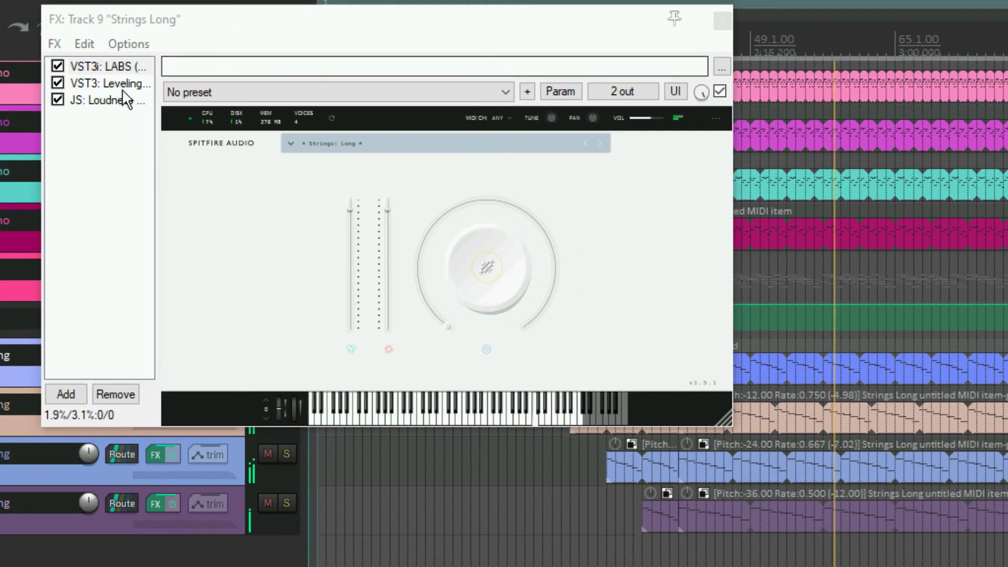
click(122, 87)
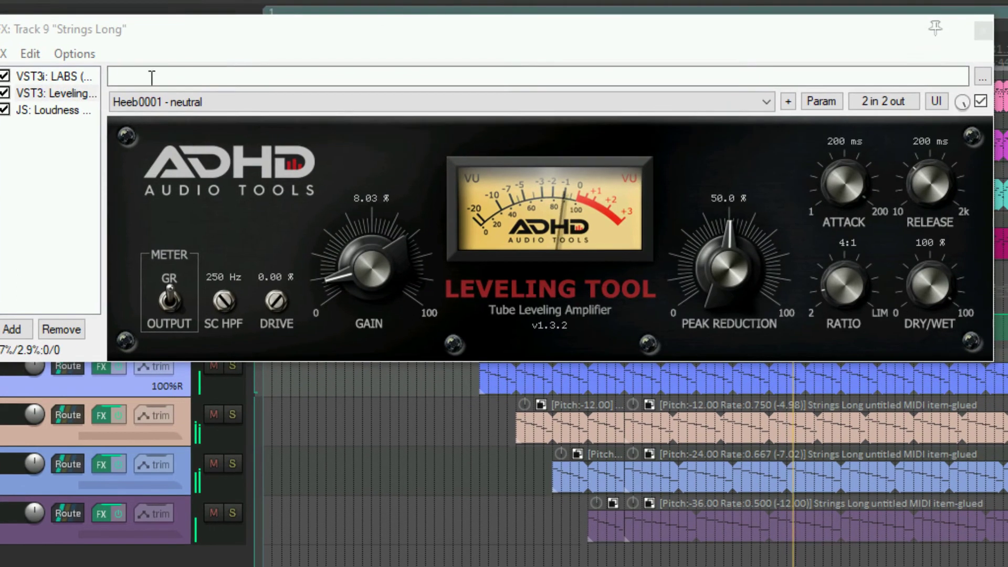
click(63, 109)
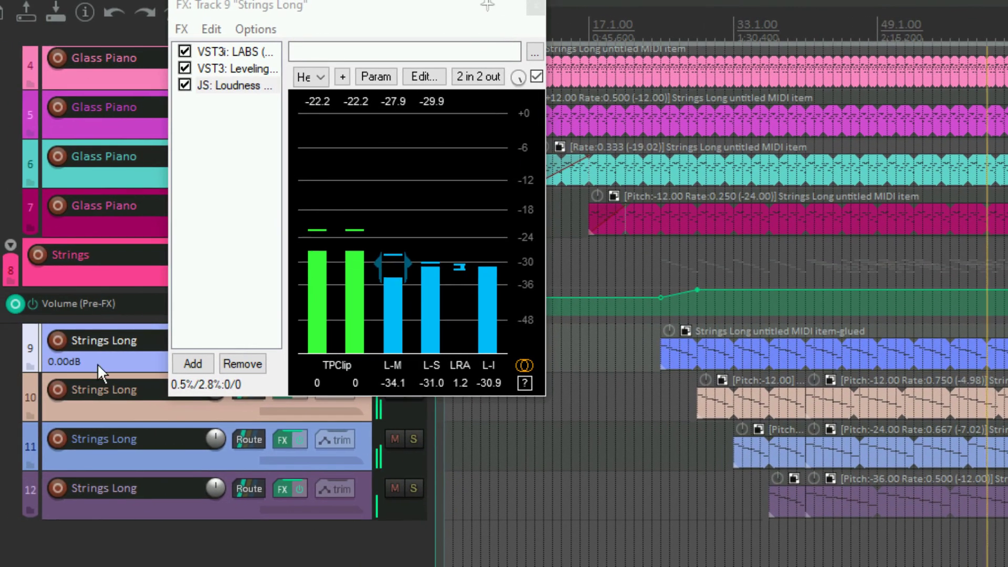
Step: Review the effects chain of Strings Long track 10, covering the LABS instrument, Leveling Tool and loudness meter
click(130, 387)
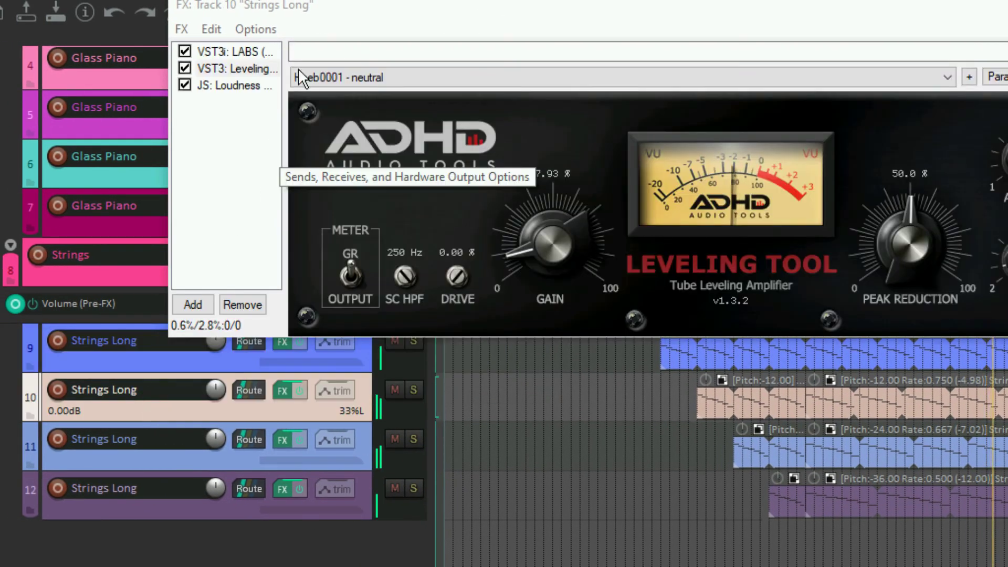
click(239, 51)
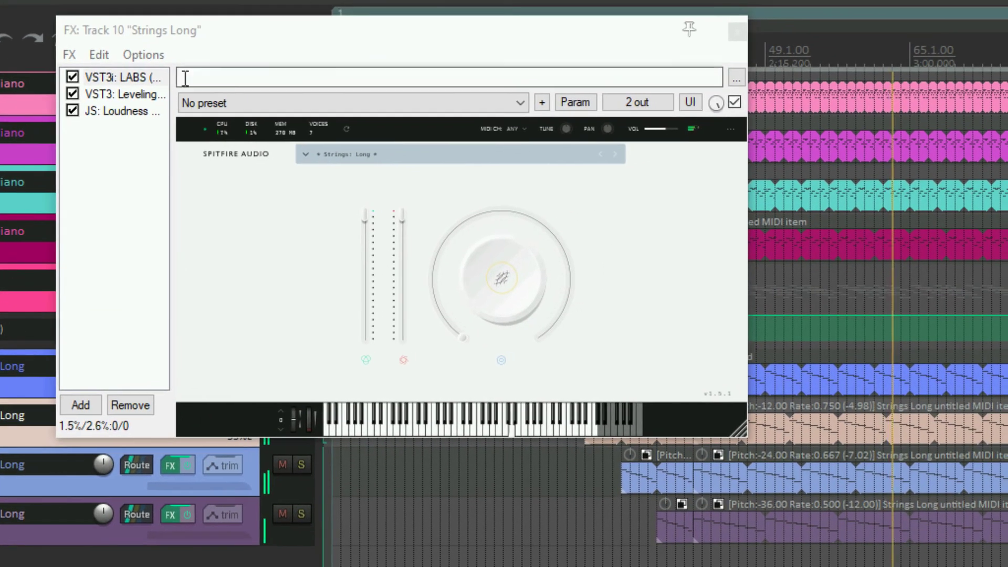
click(133, 95)
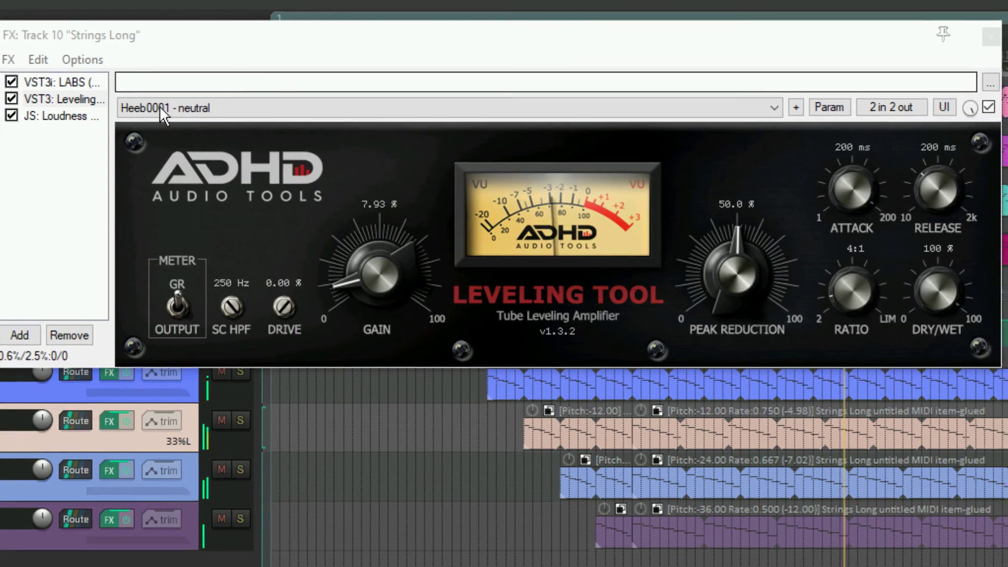
click(70, 115)
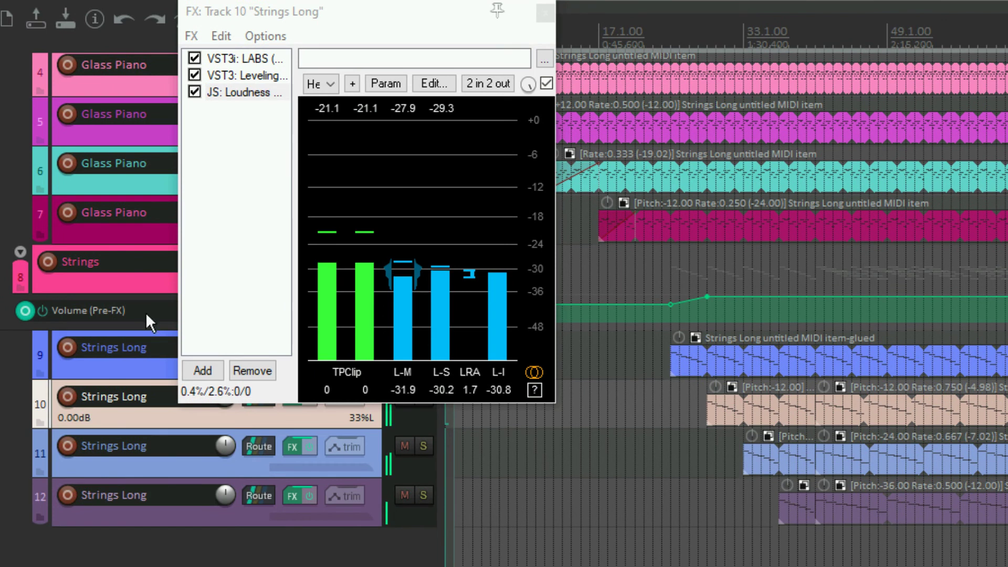
Step: Inspect the LABS instrument, Leveling Tool and loudness meter on Strings Long track 11
click(137, 449)
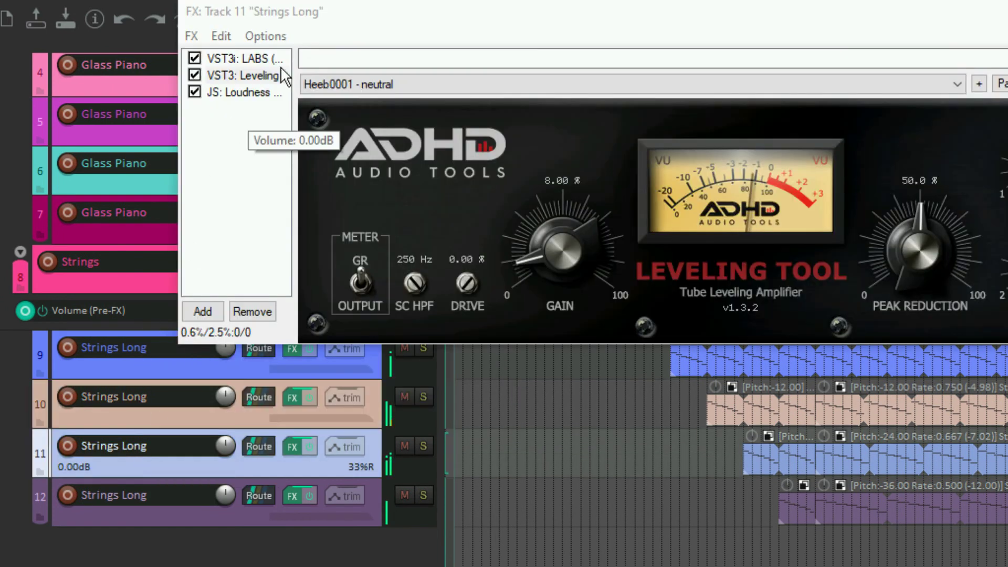
click(263, 59)
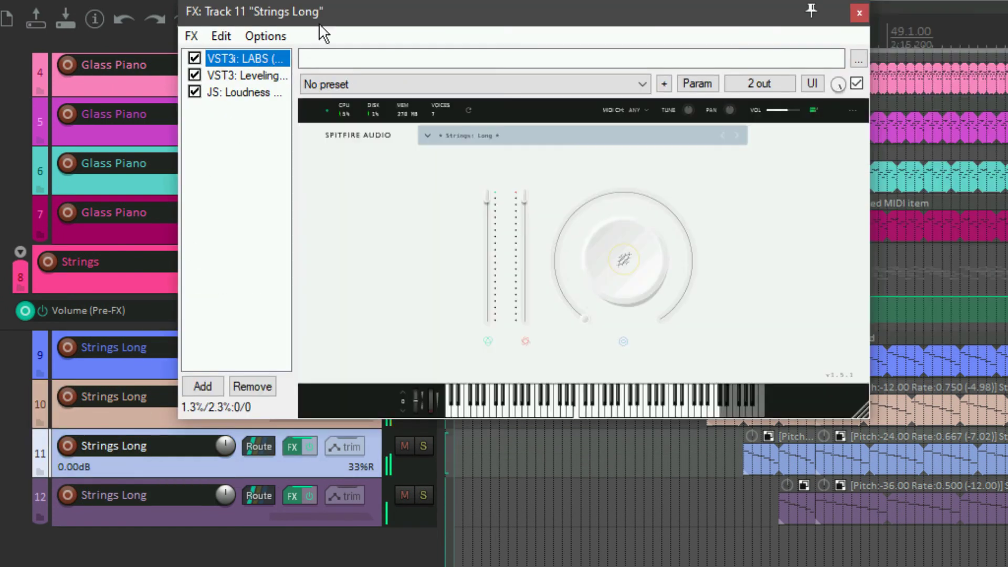
click(244, 77)
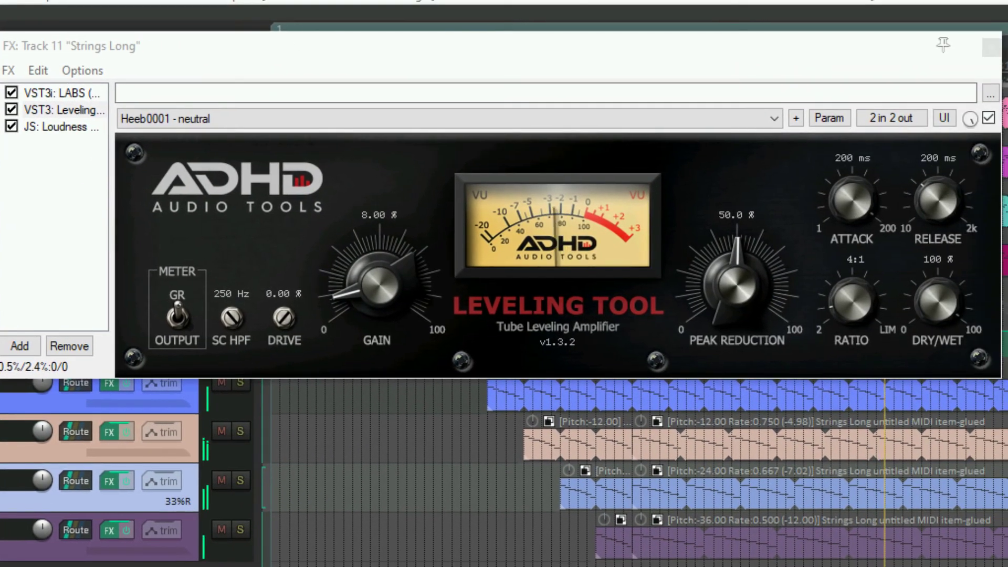
click(130, 119)
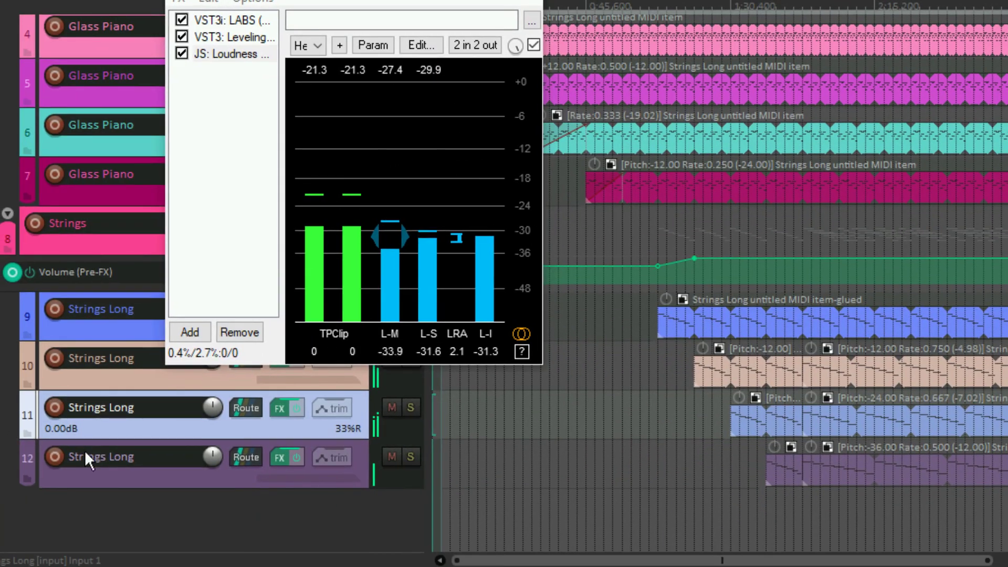
Step: Go through the LABS instrument, Leveling Tool and loudness meter on Strings Long track 12, and close its effects window
click(142, 463)
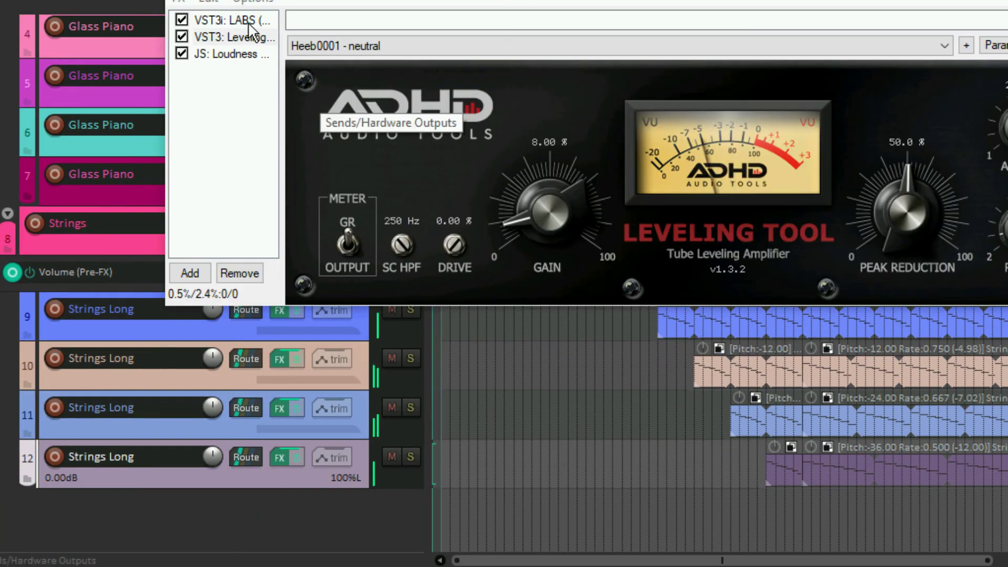
click(249, 24)
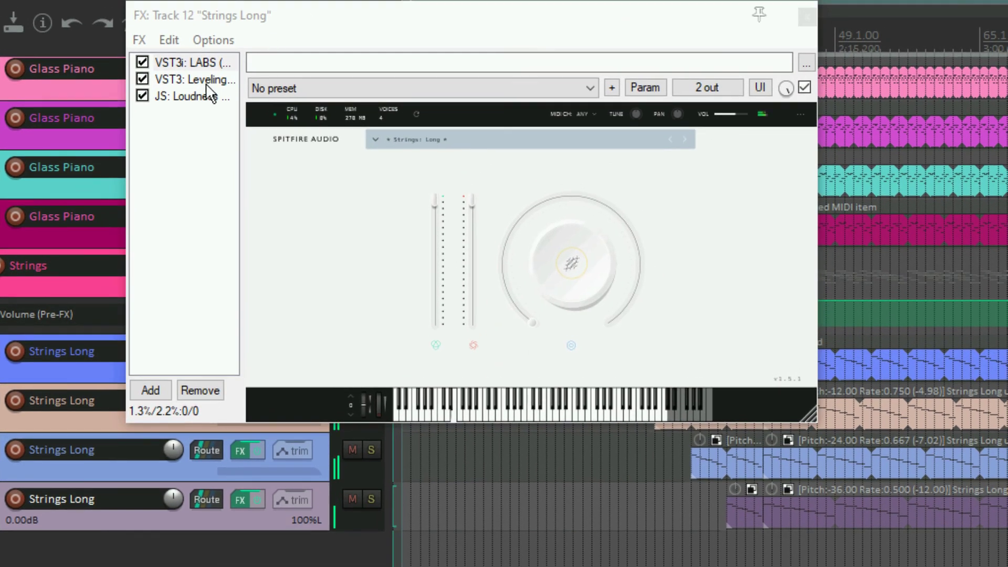
click(215, 79)
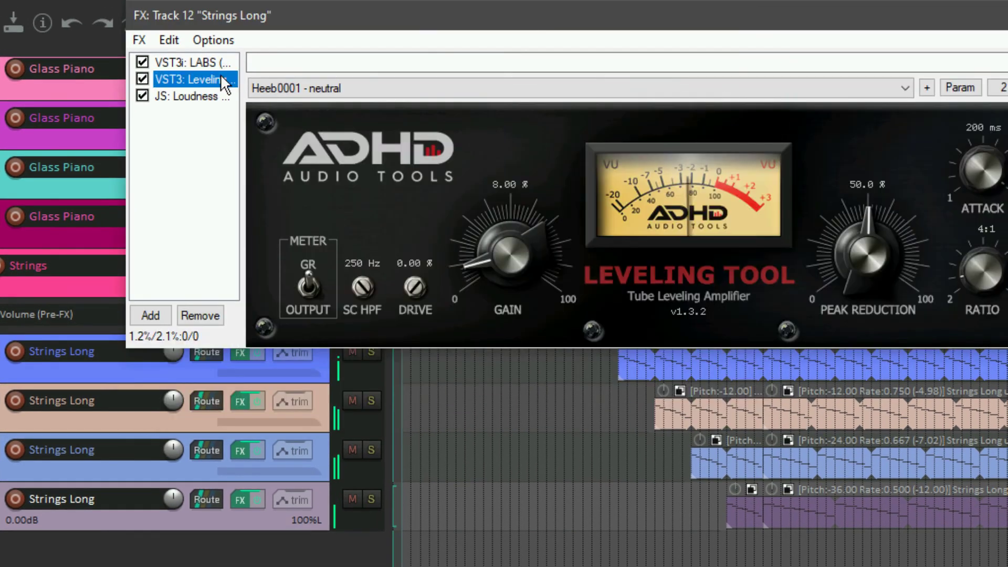
drag(360, 20, 250, 35)
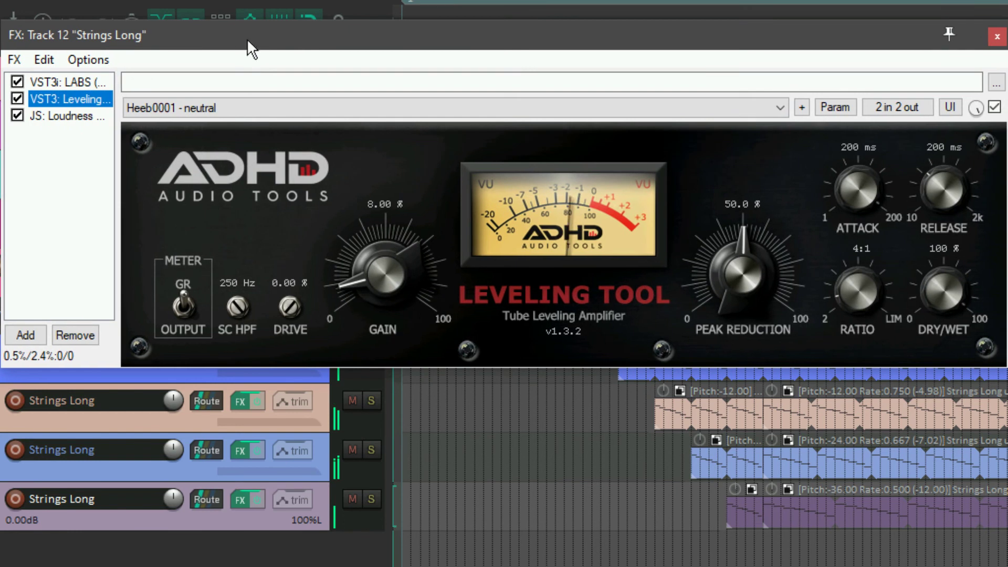
click(70, 116)
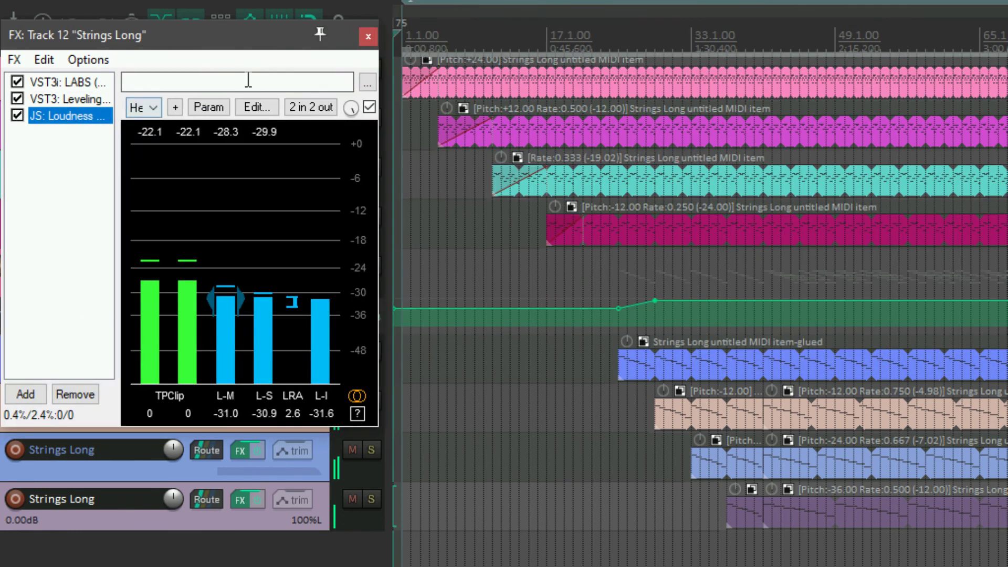
click(369, 36)
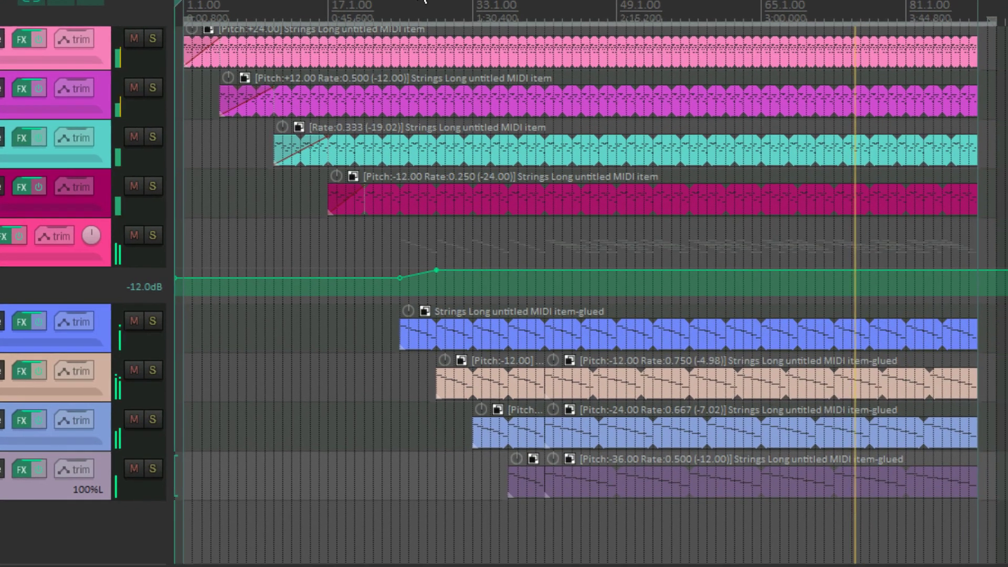
Step: Look over the MIDI items of the Glass Piano and Strings Long tracks up to the end of the arrangement during playback
key(Page_Up)
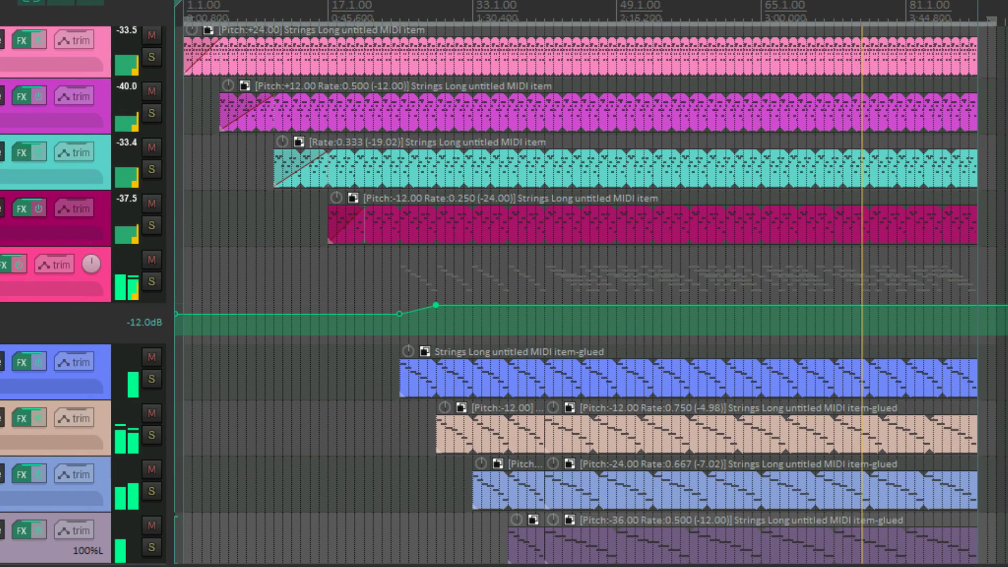
scroll(592, 294, down, 3)
scroll(591, 295, down, 1)
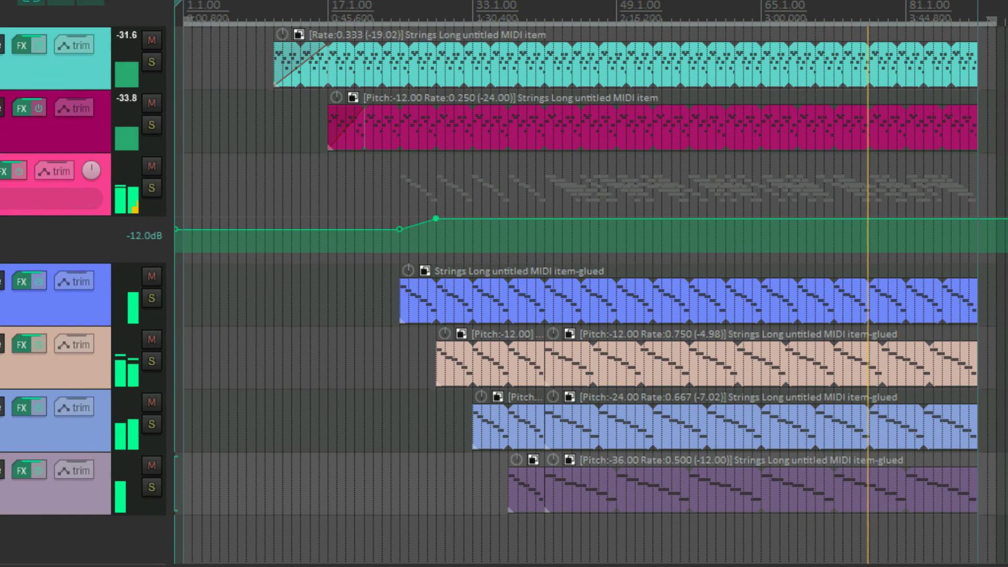
scroll(591, 294, down, 1)
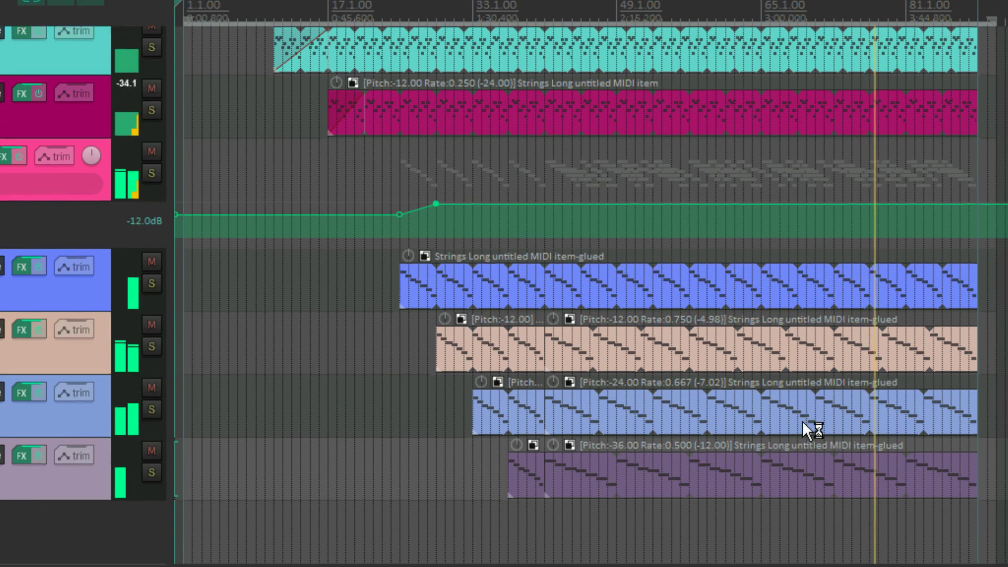
scroll(802, 421, up, 3)
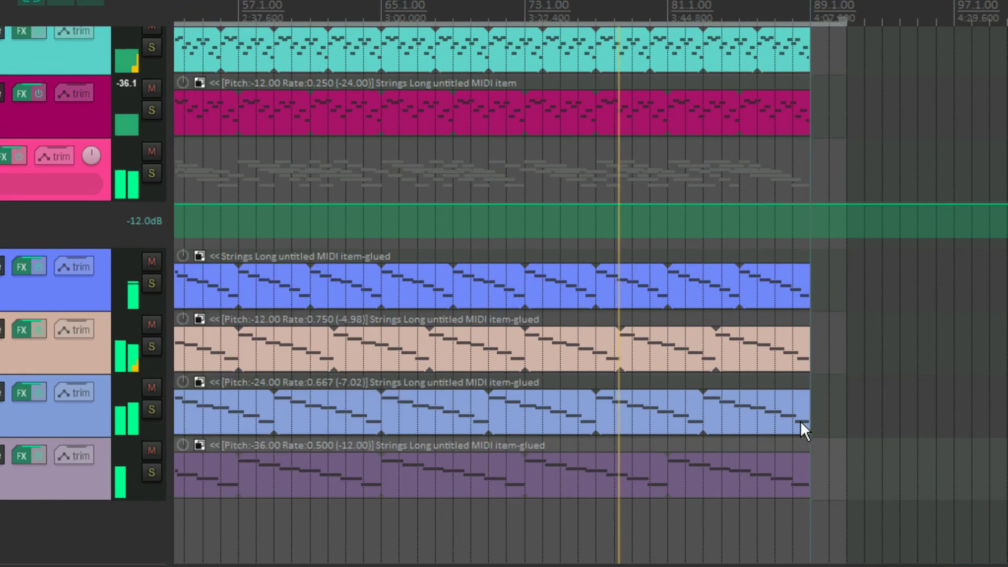
scroll(648, 401, up, 4)
scroll(591, 295, up, 3)
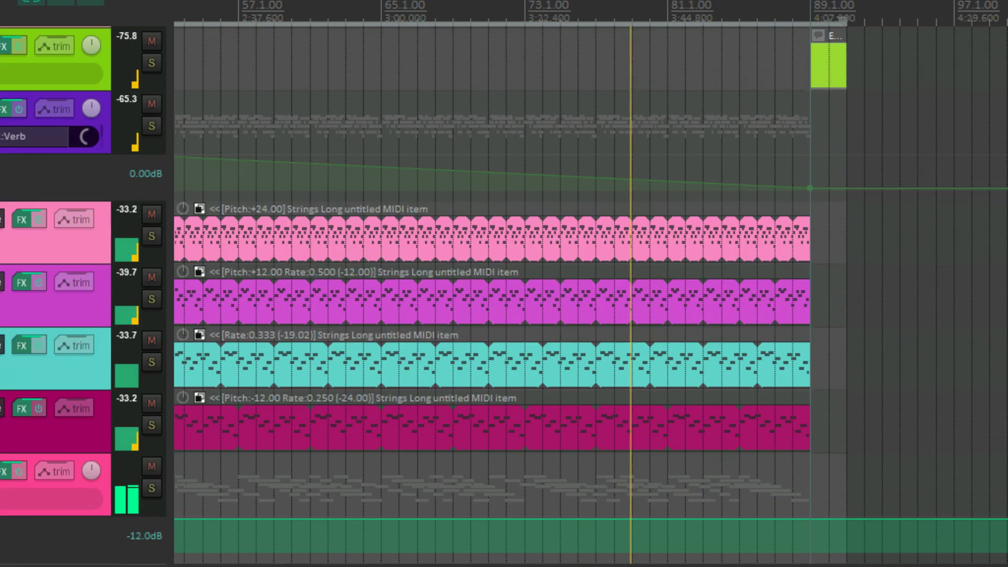
scroll(591, 294, down, 6)
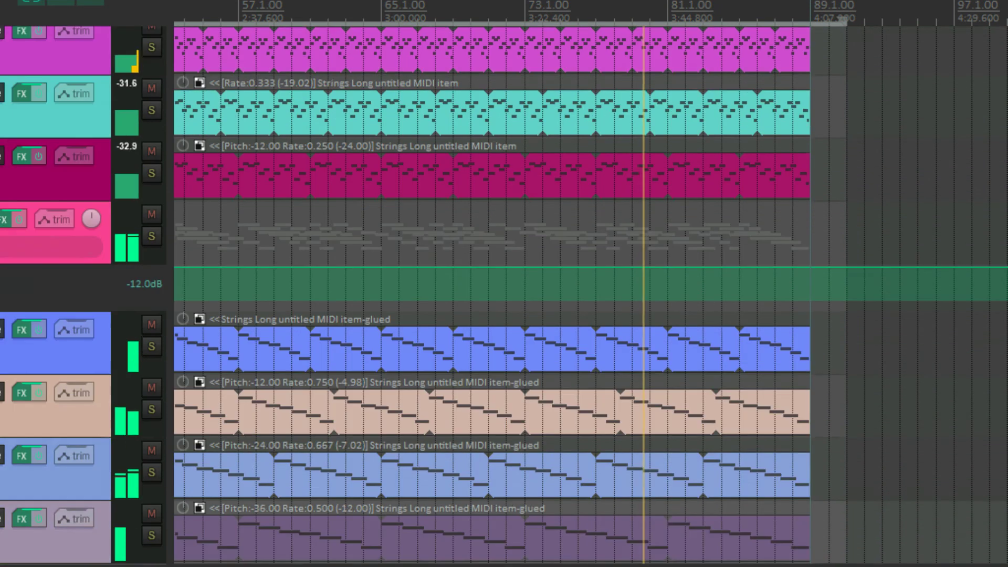
scroll(592, 294, down, 1)
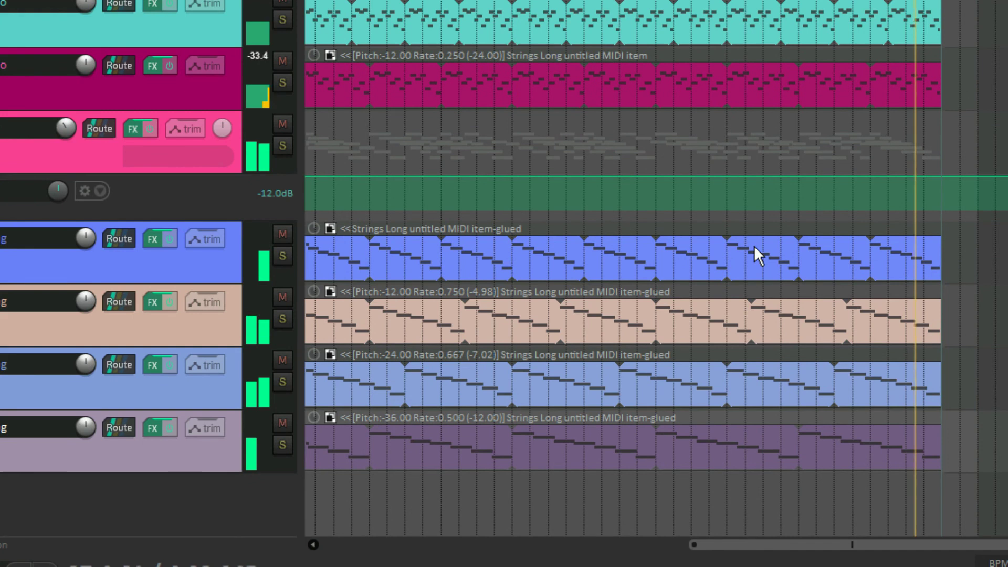
scroll(754, 245, down, 4)
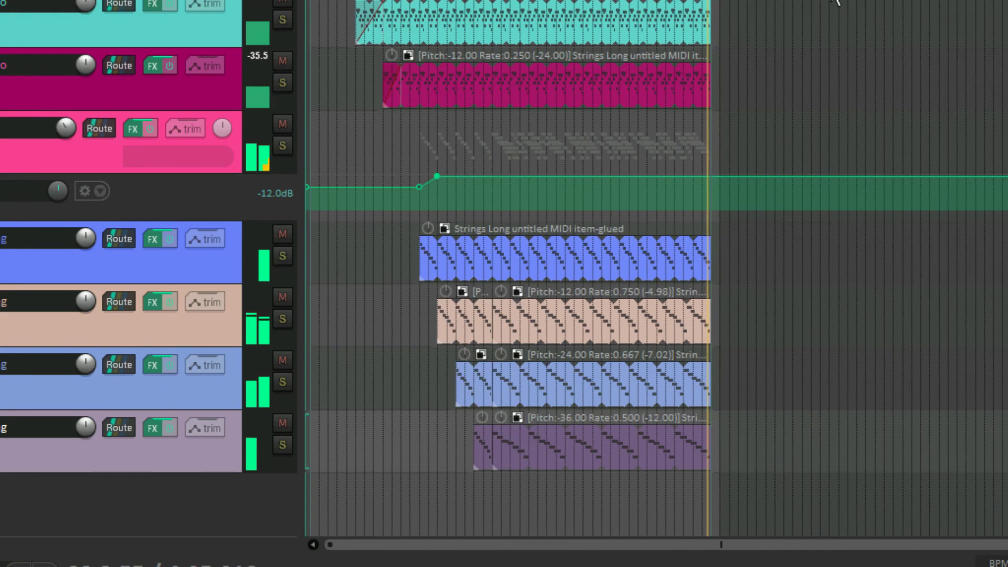